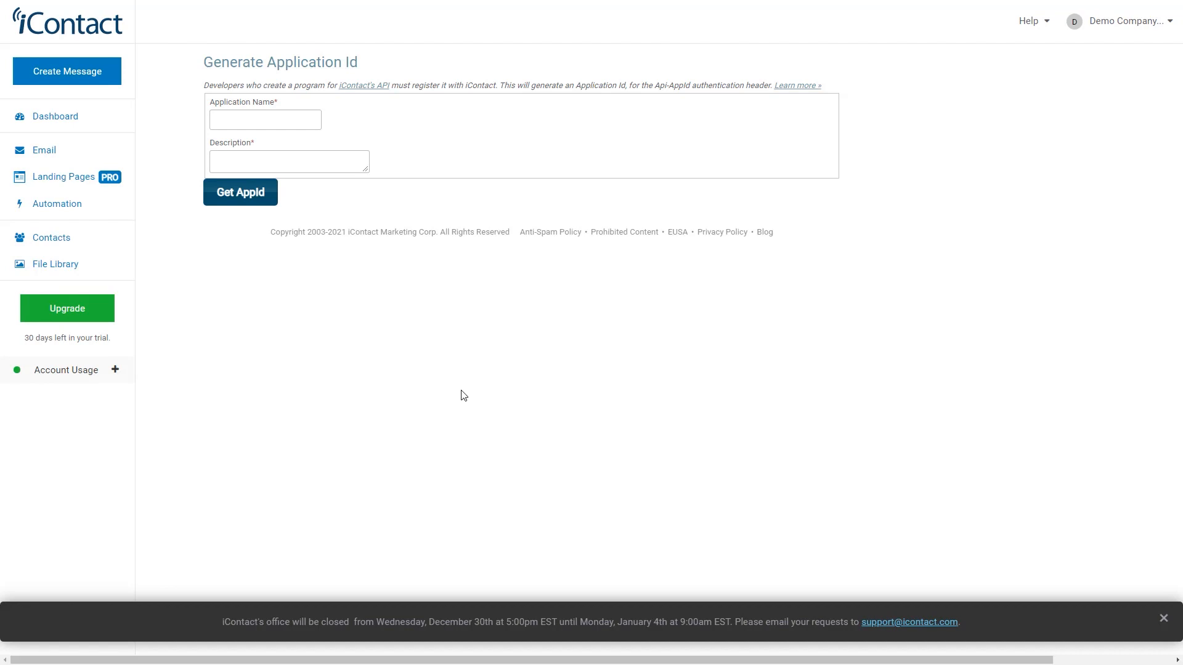
Register an application named "Demo Application" with the description "None" and generate its AppId
{"action": "left_click", "coordinate": [238, 122]}
{"action": "type", "text": "Demo Application"}
{"action": "left_click", "coordinate": [236, 162]}
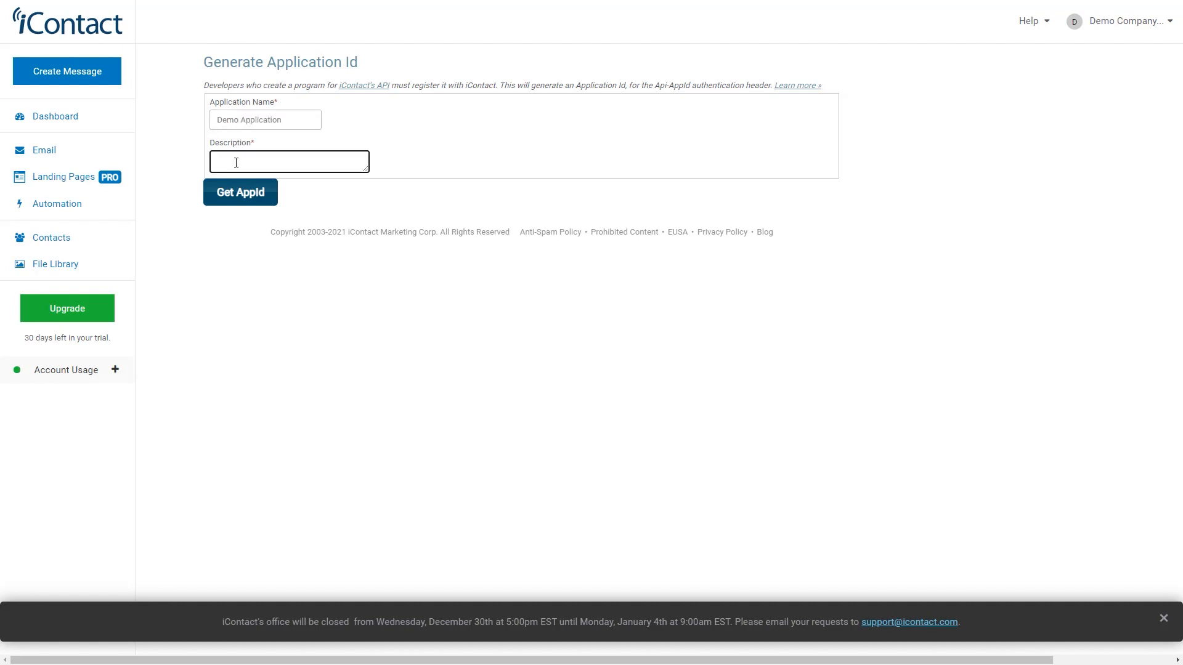
{"action": "type", "text": "None"}
{"action": "left_click", "coordinate": [241, 196]}
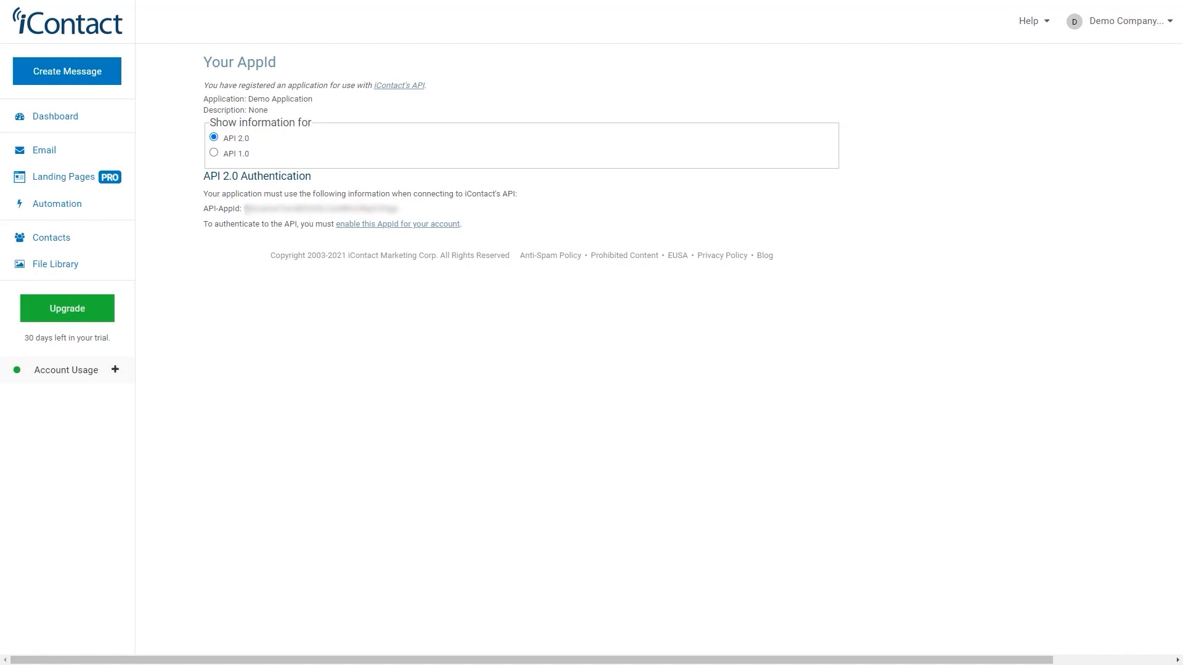
Copy the API-AppId, enable it for the account, and save the access settings with a newly created application password
{"action": "left_click_drag", "start_coordinate": [244, 209], "coordinate": [407, 213]}
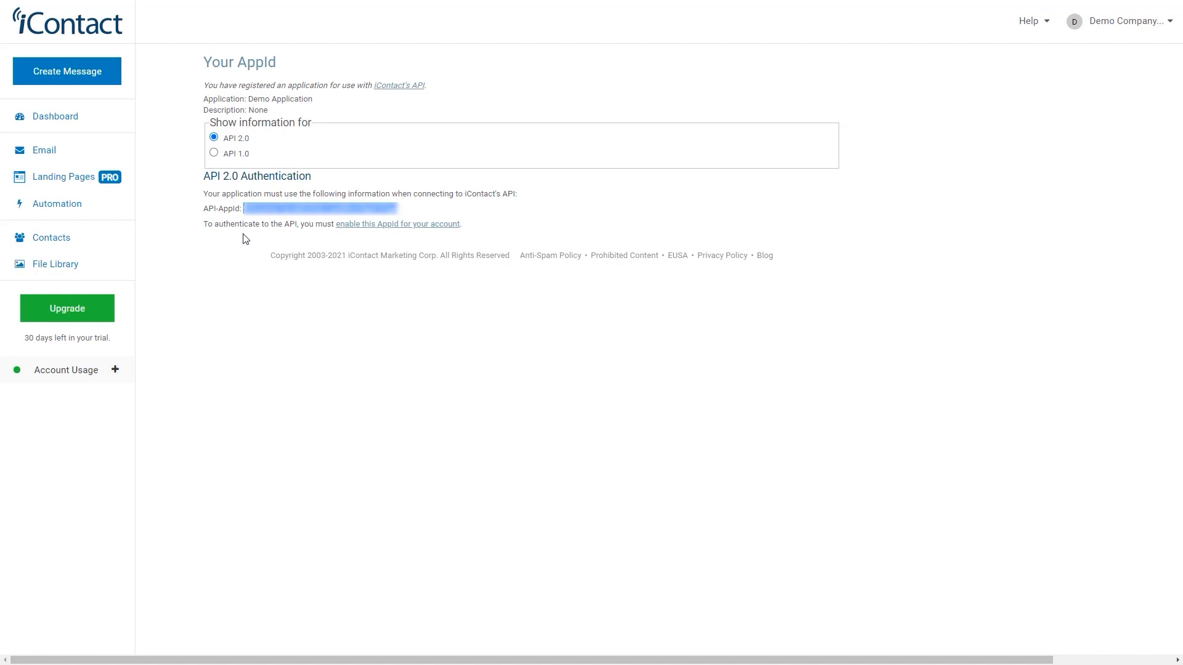
{"action": "left_click", "coordinate": [400, 230]}
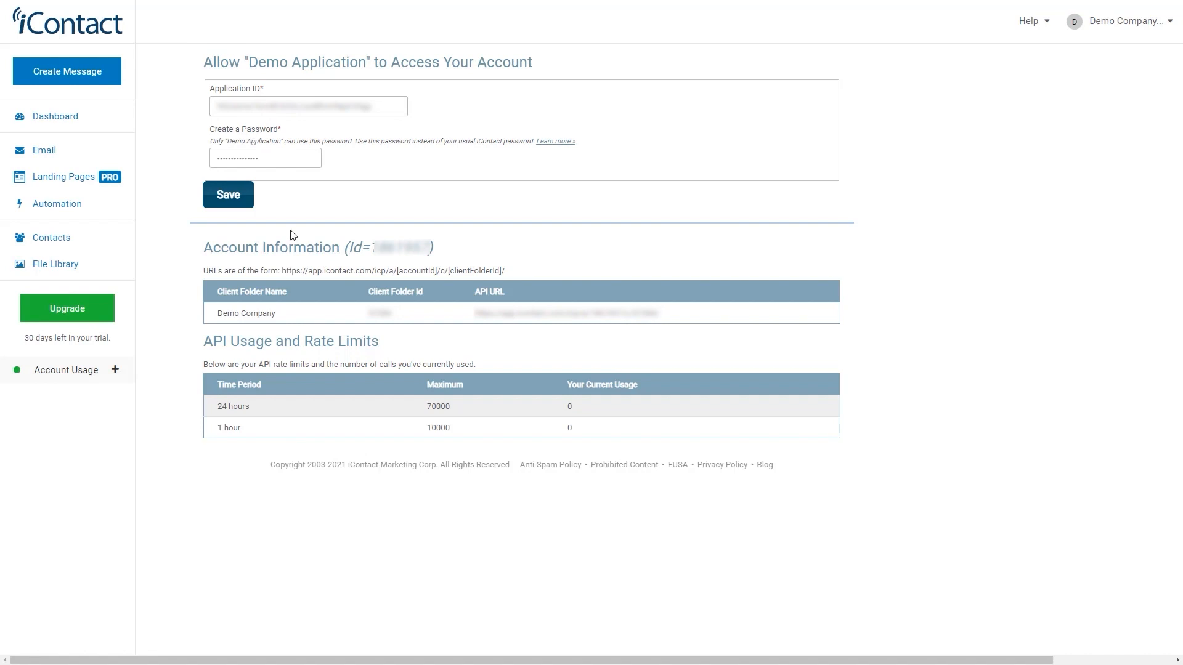
{"action": "left_click", "coordinate": [228, 209]}
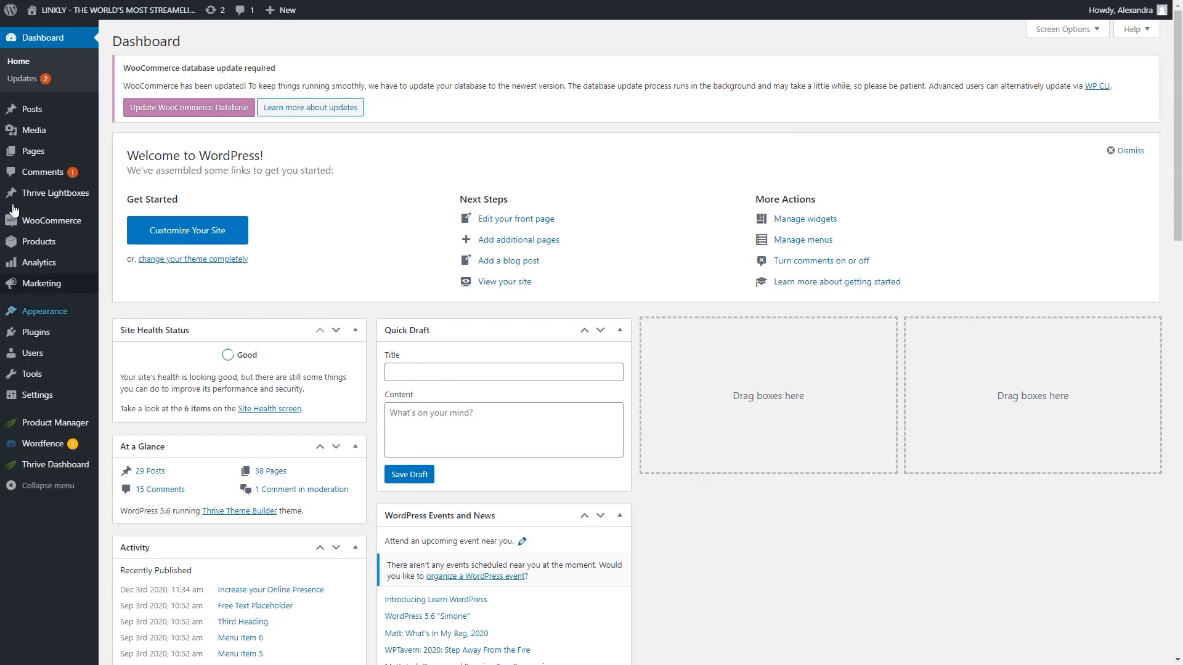
Switch to the WordPress dashboard and open the API Connections manager of the Thrive Dashboard
{"action": "mouse_move", "coordinate": [56, 464]}
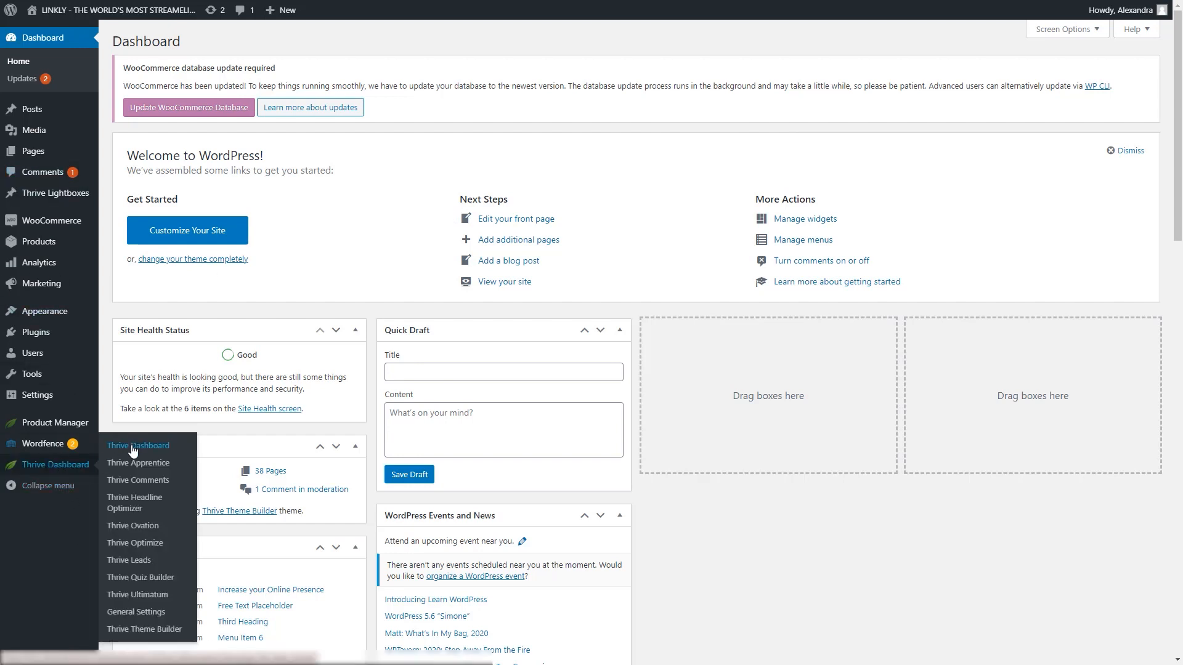
{"action": "left_click", "coordinate": [132, 446]}
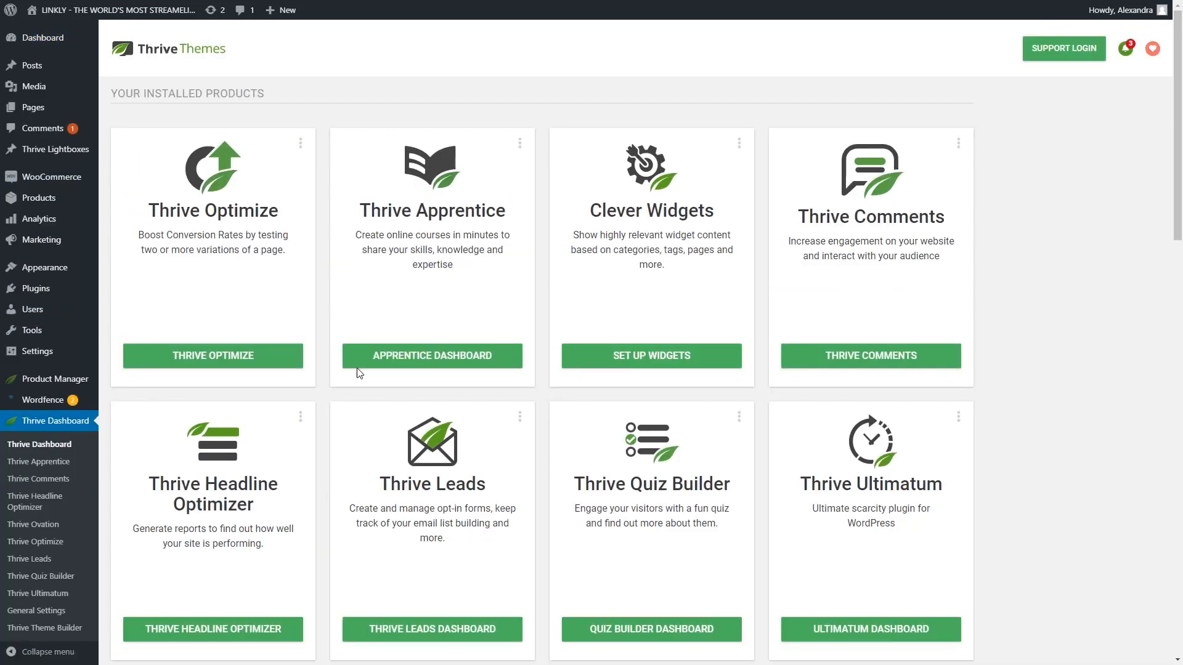
{"action": "scroll", "coordinate": [379, 343], "scroll_direction": "down", "scroll_amount": 4}
{"action": "scroll", "coordinate": [380, 343], "scroll_direction": "down", "scroll_amount": 7}
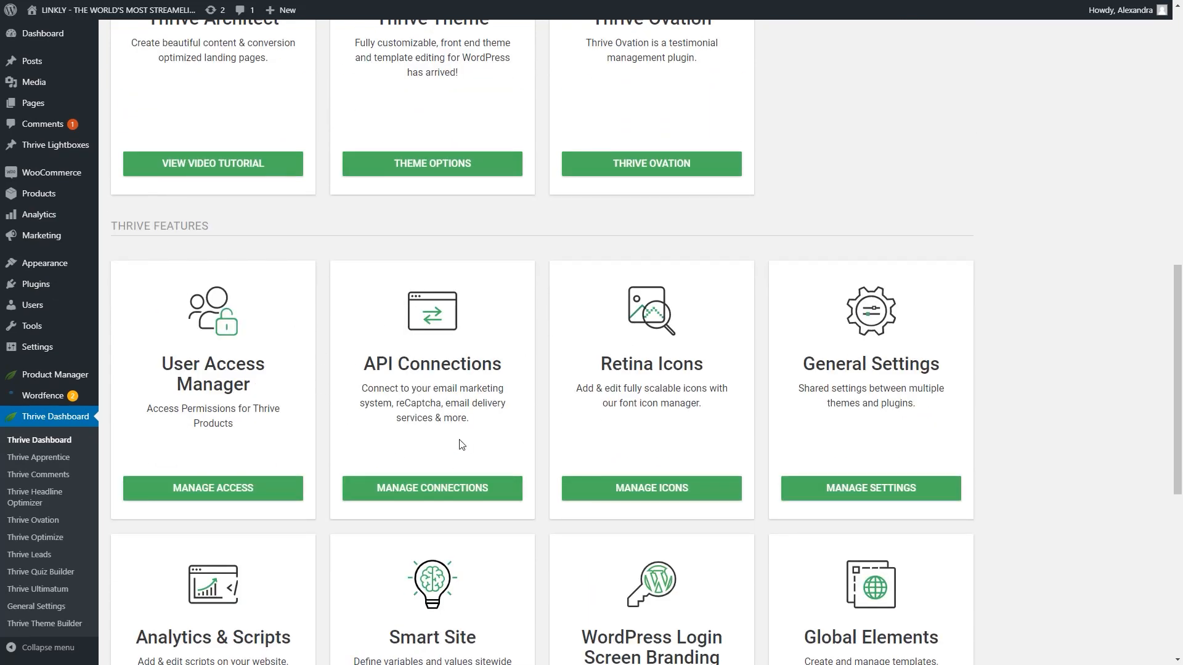
{"action": "left_click", "coordinate": [453, 488]}
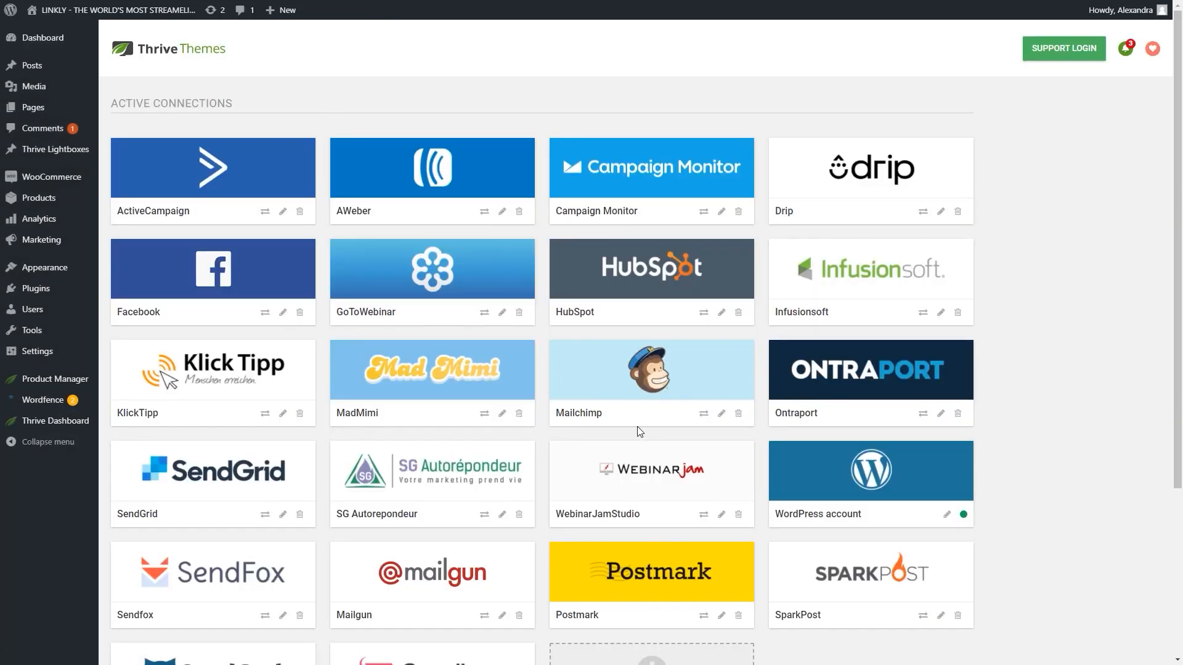
Add a new API connection and choose iContact as the app
{"action": "scroll", "coordinate": [637, 427], "scroll_direction": "down", "scroll_amount": 3}
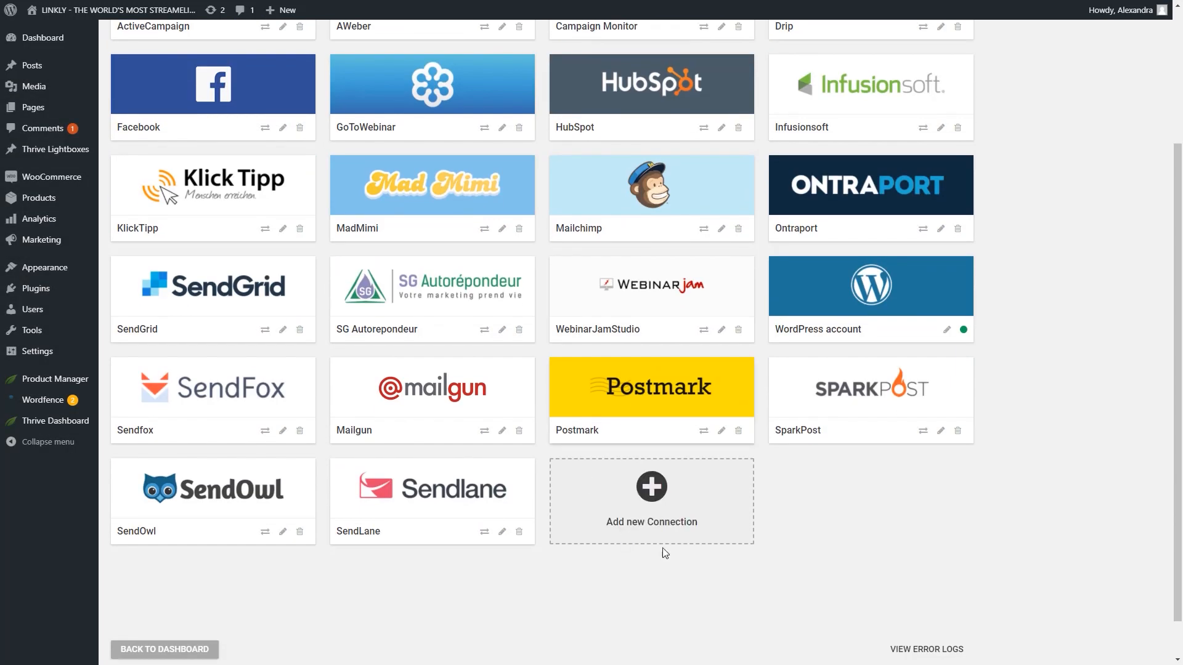
{"action": "left_click", "coordinate": [655, 504]}
{"action": "left_click", "coordinate": [635, 501]}
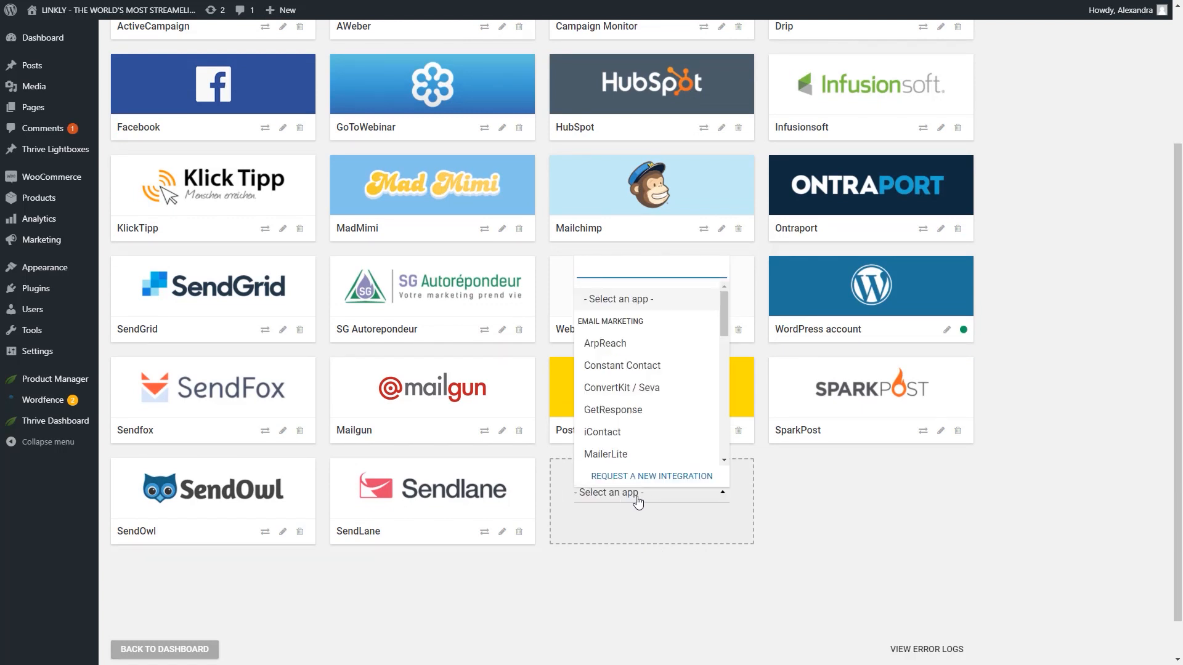
{"action": "left_click", "coordinate": [621, 435]}
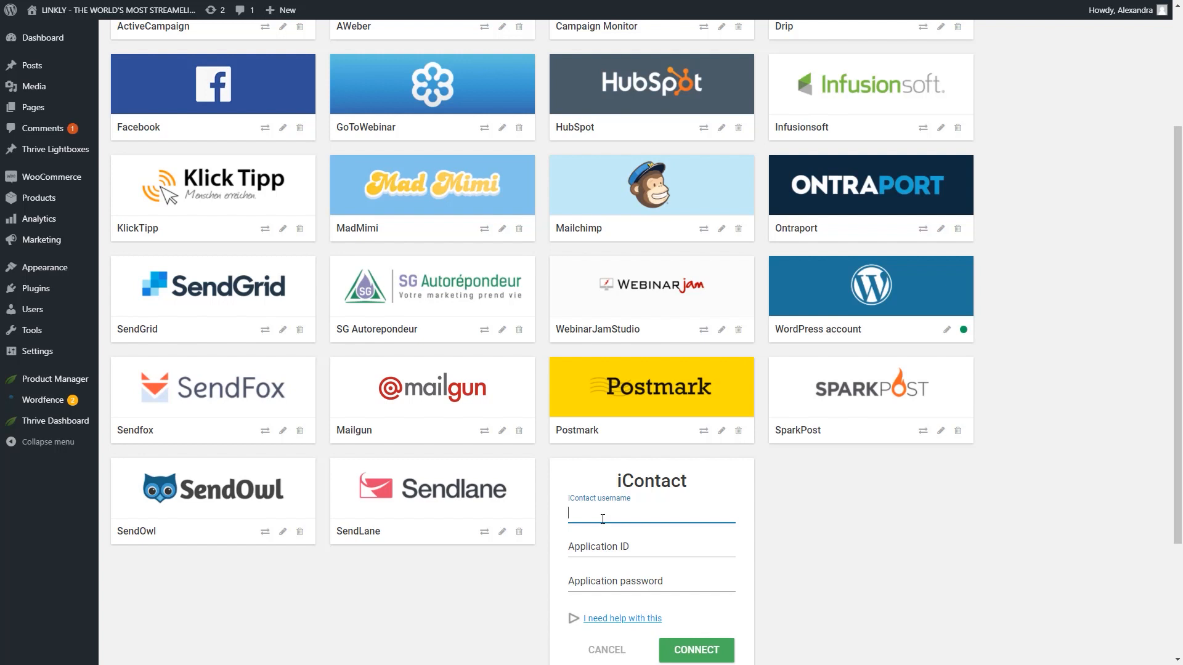
Fill in the iContact username, Application ID and application password, connect the service, and finish the connection setup
{"action": "left_click", "coordinate": [607, 549]}
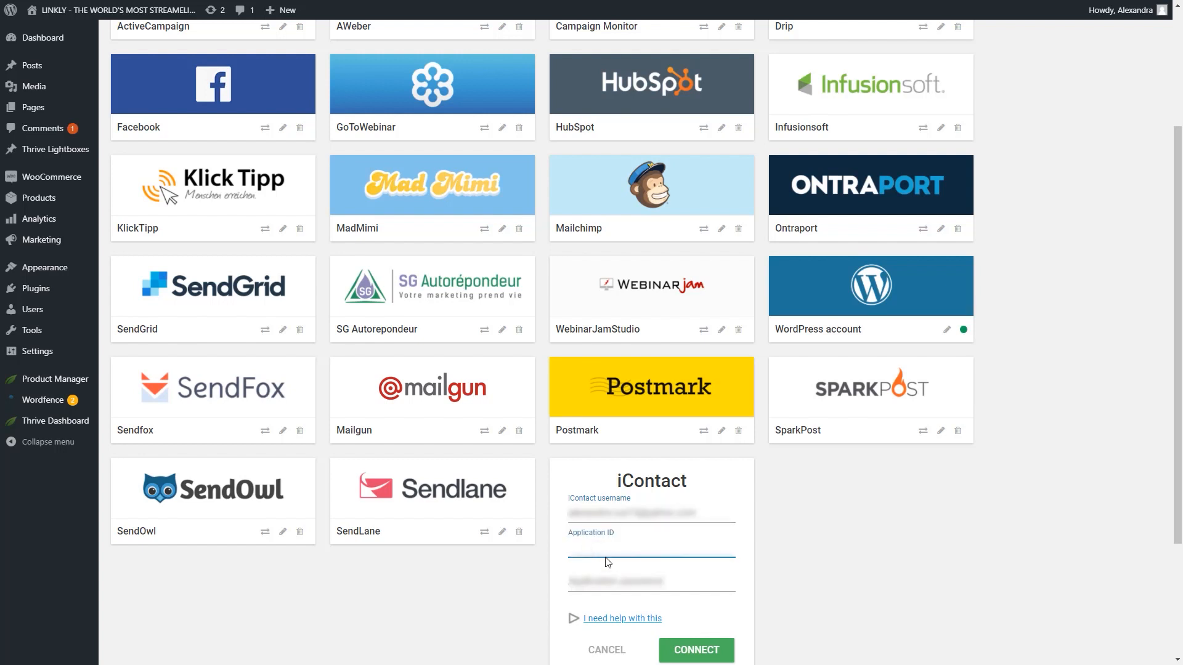
{"action": "key", "text": "ctrl+v"}
{"action": "left_click", "coordinate": [601, 582]}
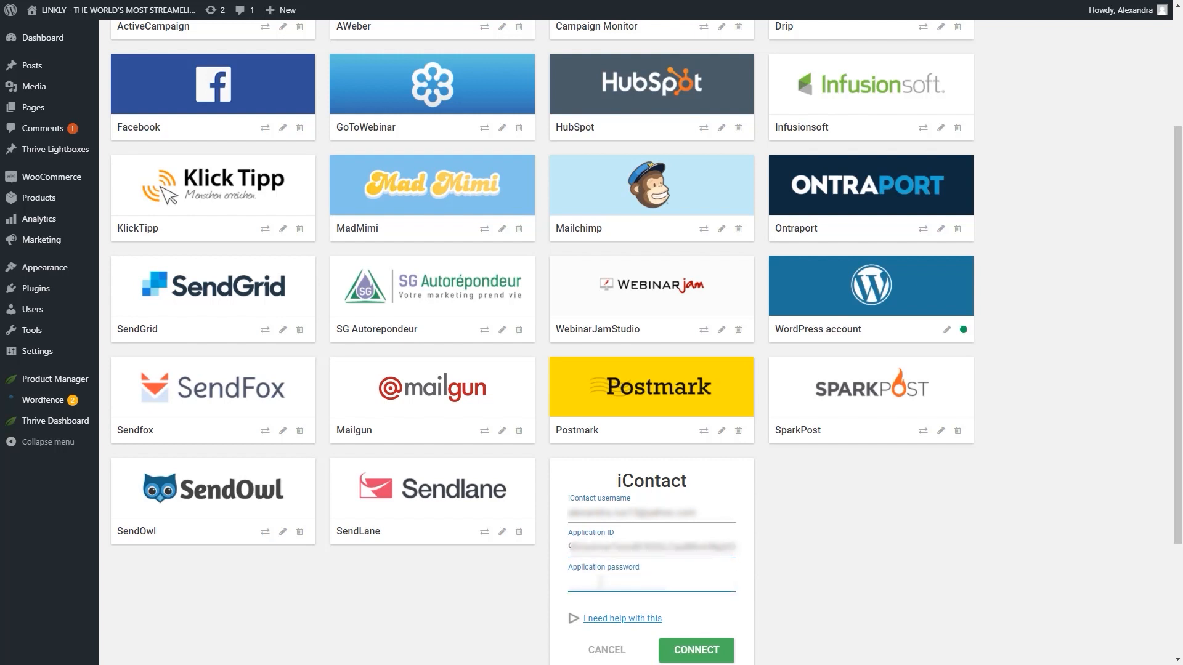
{"action": "key", "text": "ctrl+v"}
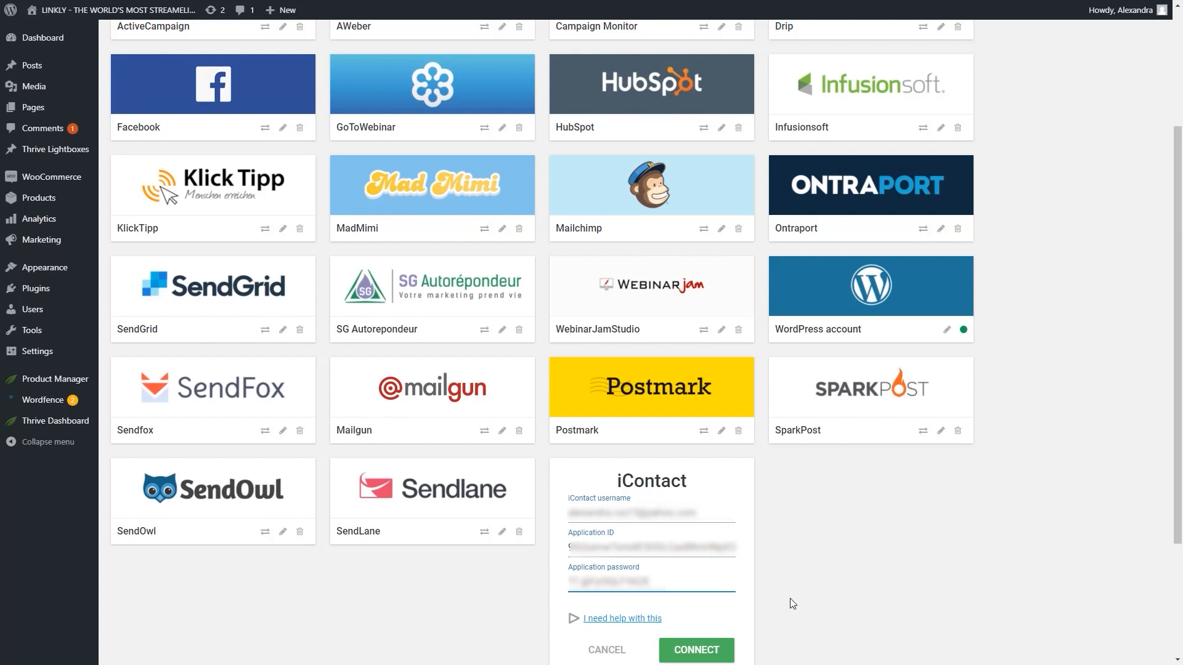
{"action": "left_click", "coordinate": [715, 652]}
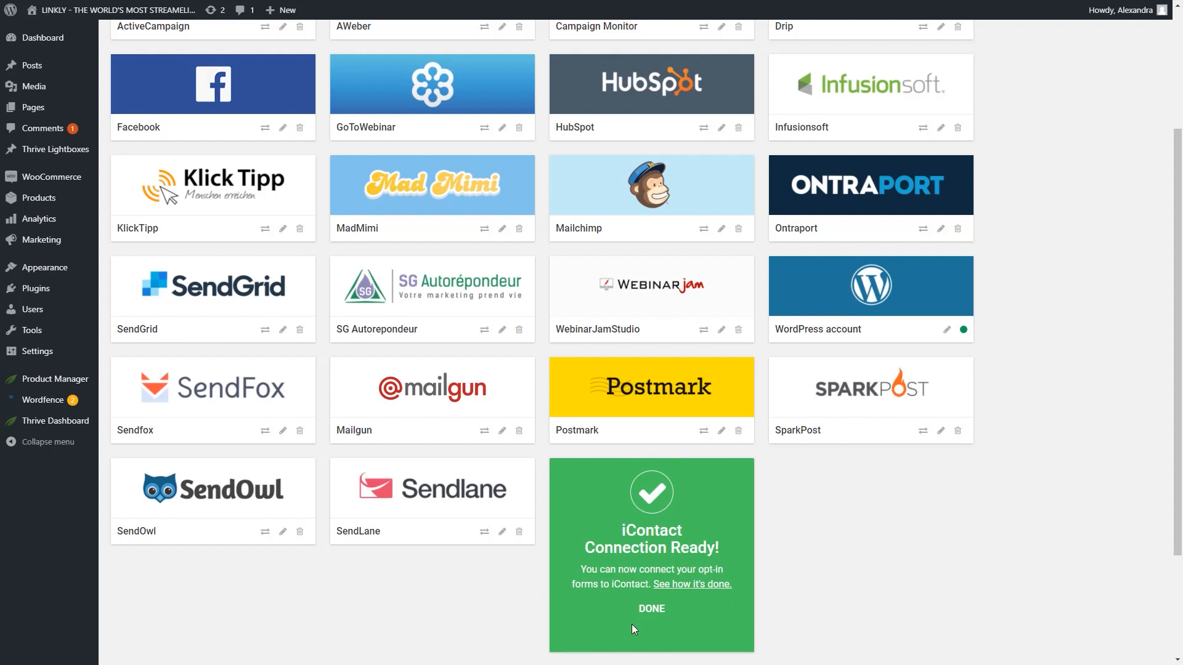
{"action": "left_click", "coordinate": [667, 612]}
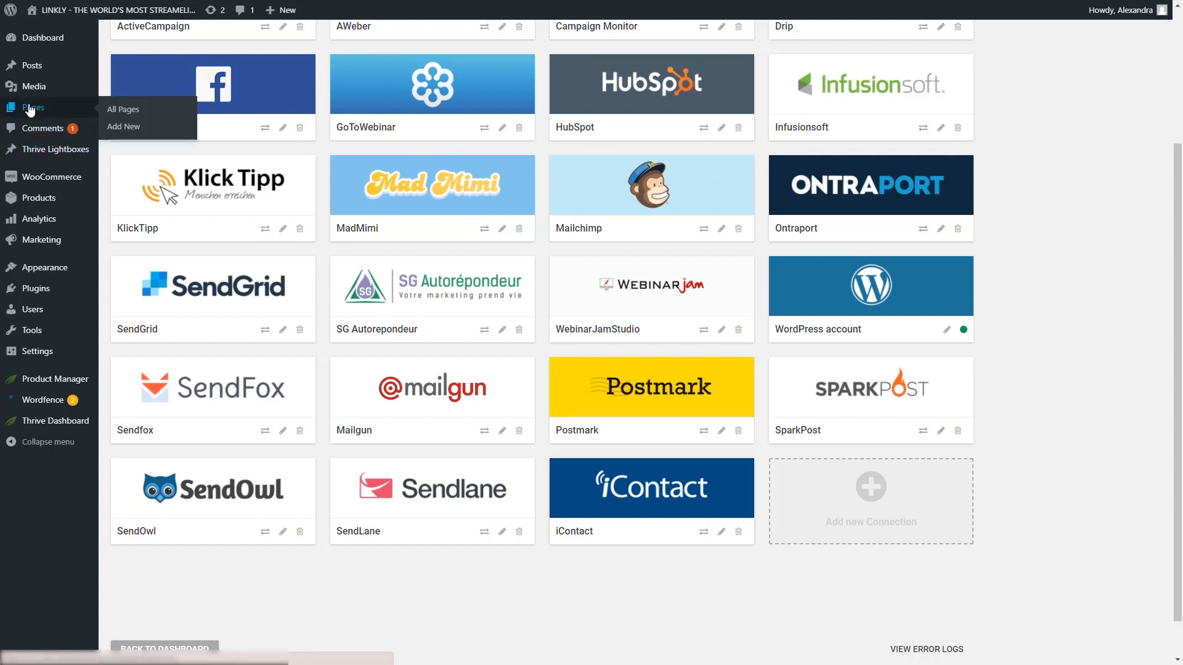
Open the iContact page in Thrive Architect and insert a Lead Generation form below the hero section using the simple Name and Email template
{"action": "mouse_move", "coordinate": [77, 128]}
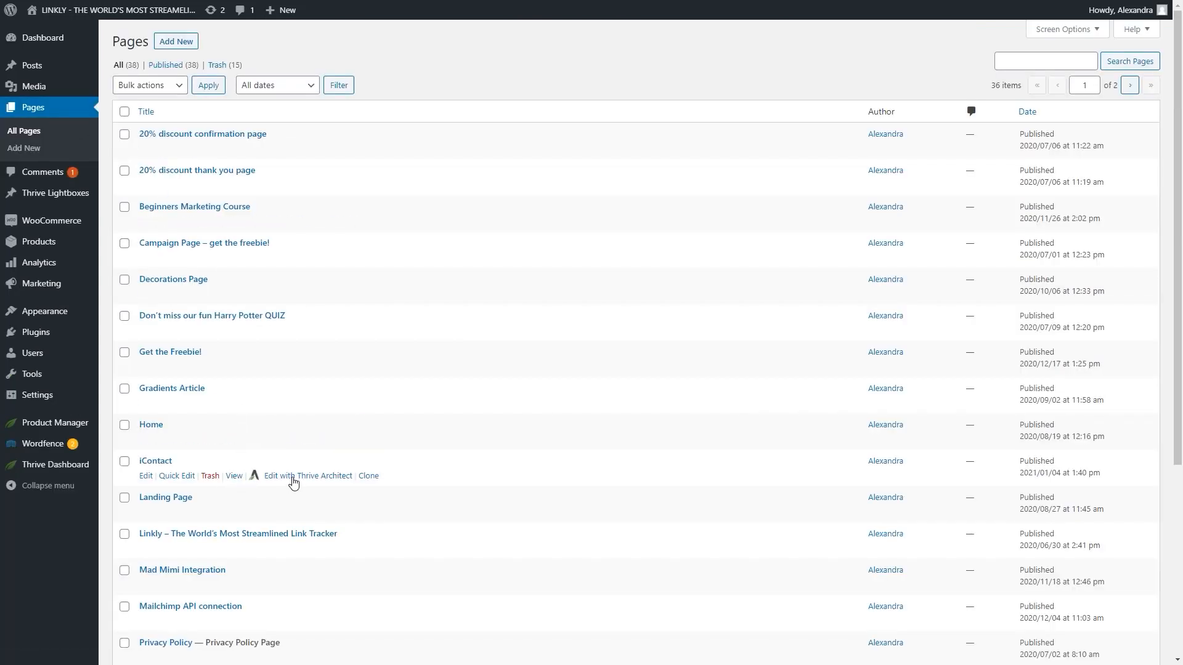
{"action": "left_click", "coordinate": [295, 478]}
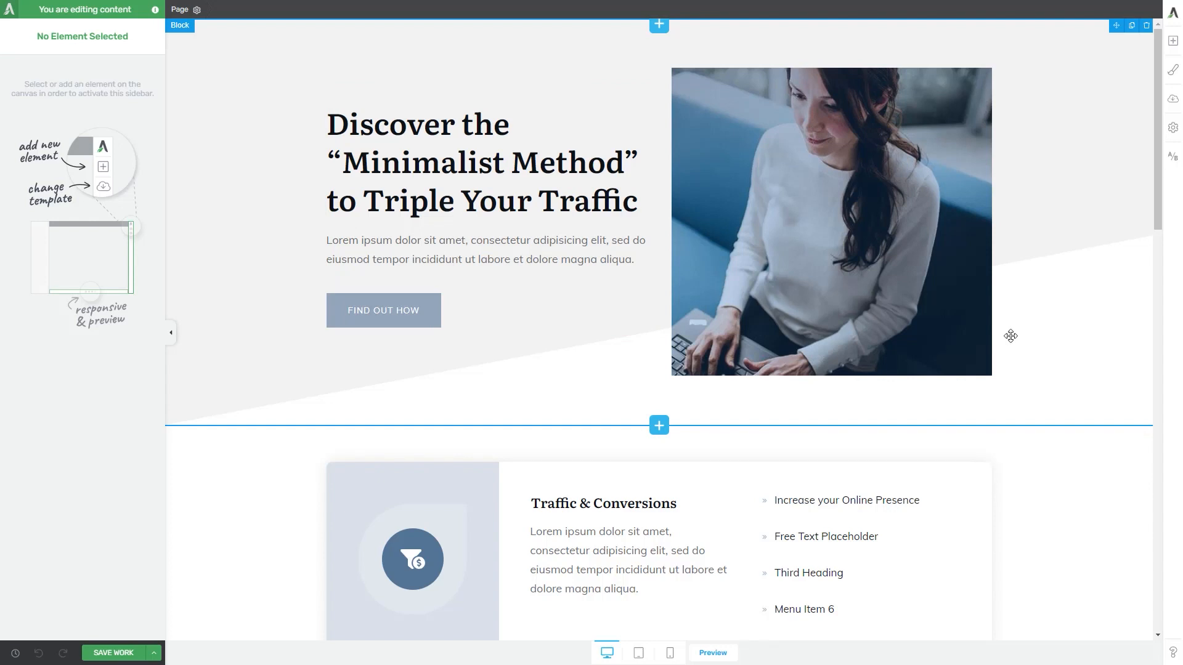
{"action": "left_click", "coordinate": [1173, 40]}
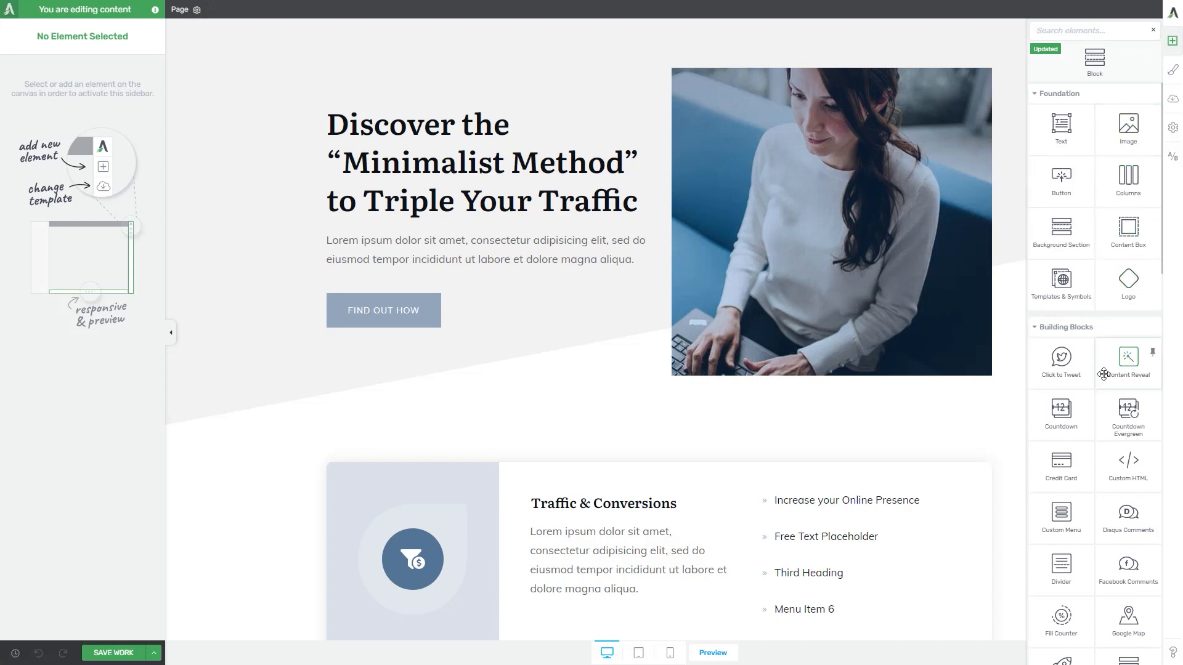
{"action": "scroll", "coordinate": [1129, 592], "scroll_direction": "down", "scroll_amount": 2}
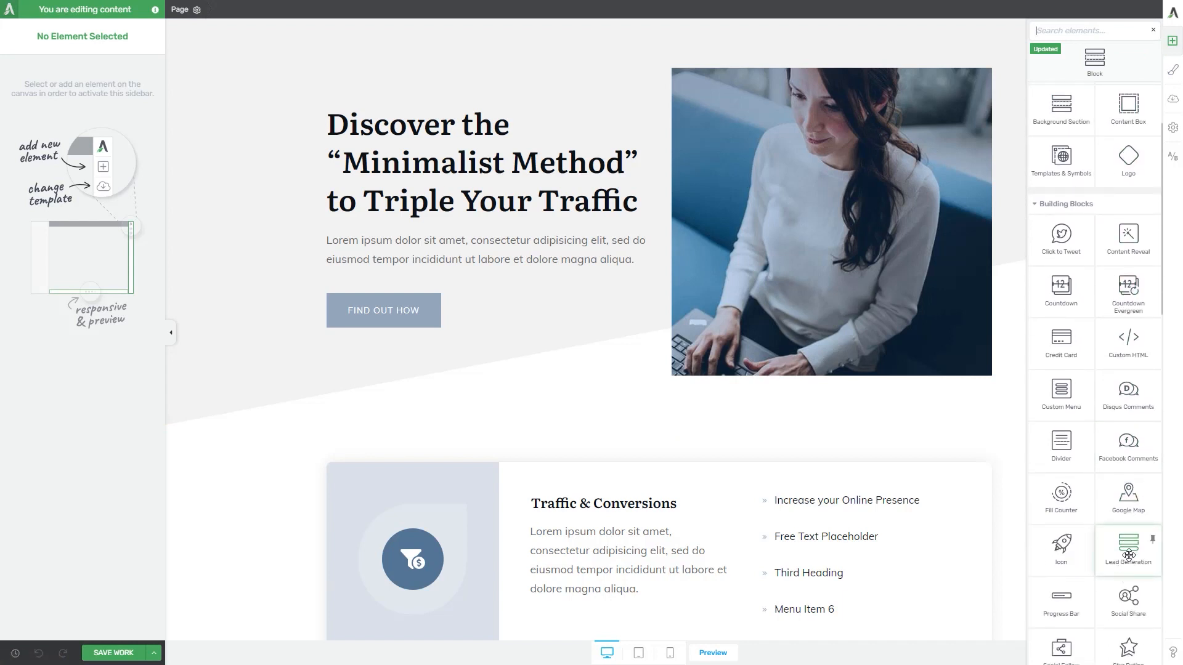
{"action": "left_click_drag", "start_coordinate": [1128, 556], "coordinate": [749, 411]}
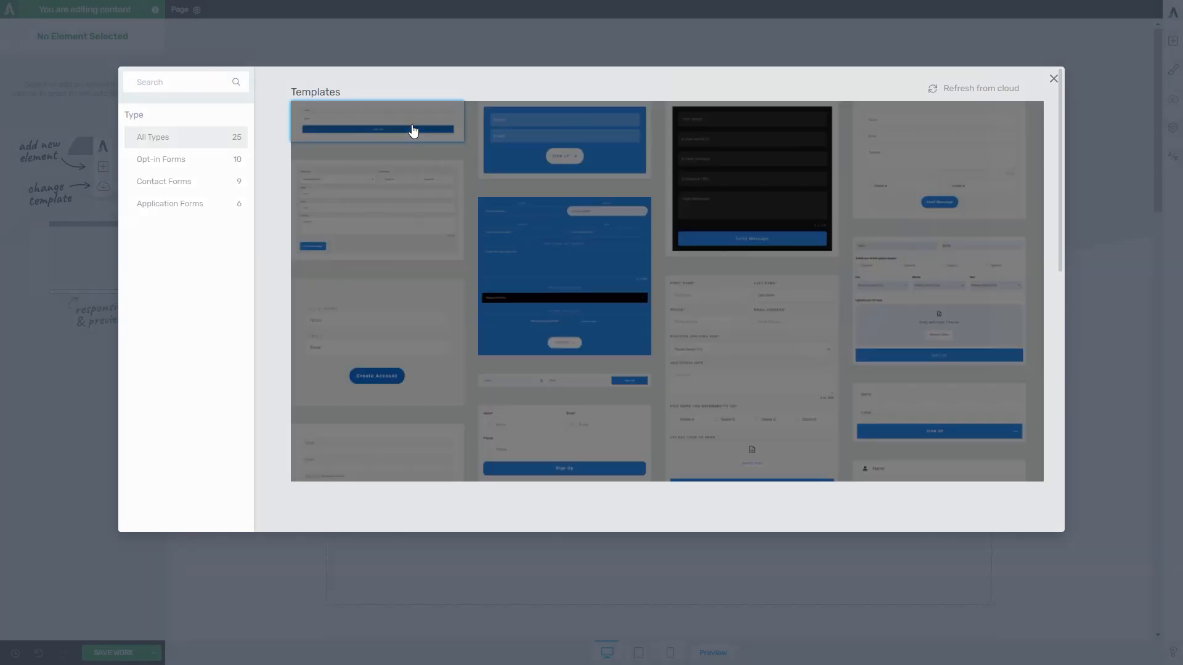
{"action": "left_click", "coordinate": [413, 131]}
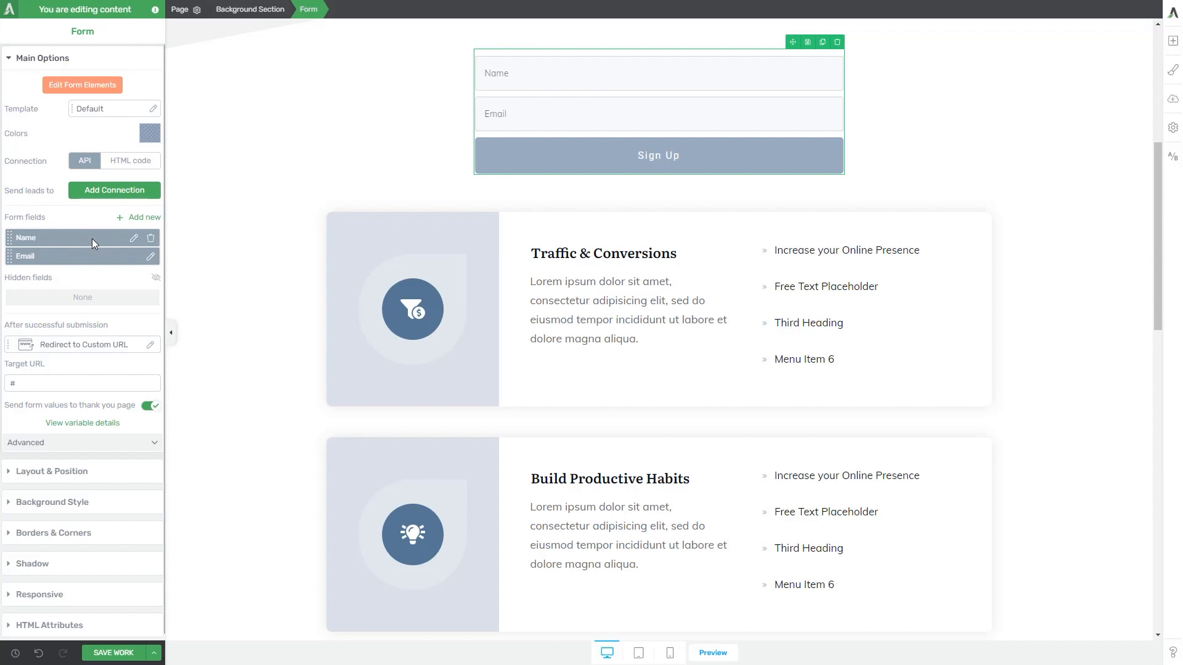
Add an API connection to the form that sends leads to iContact with the mailing list My First List
{"action": "left_click", "coordinate": [108, 190]}
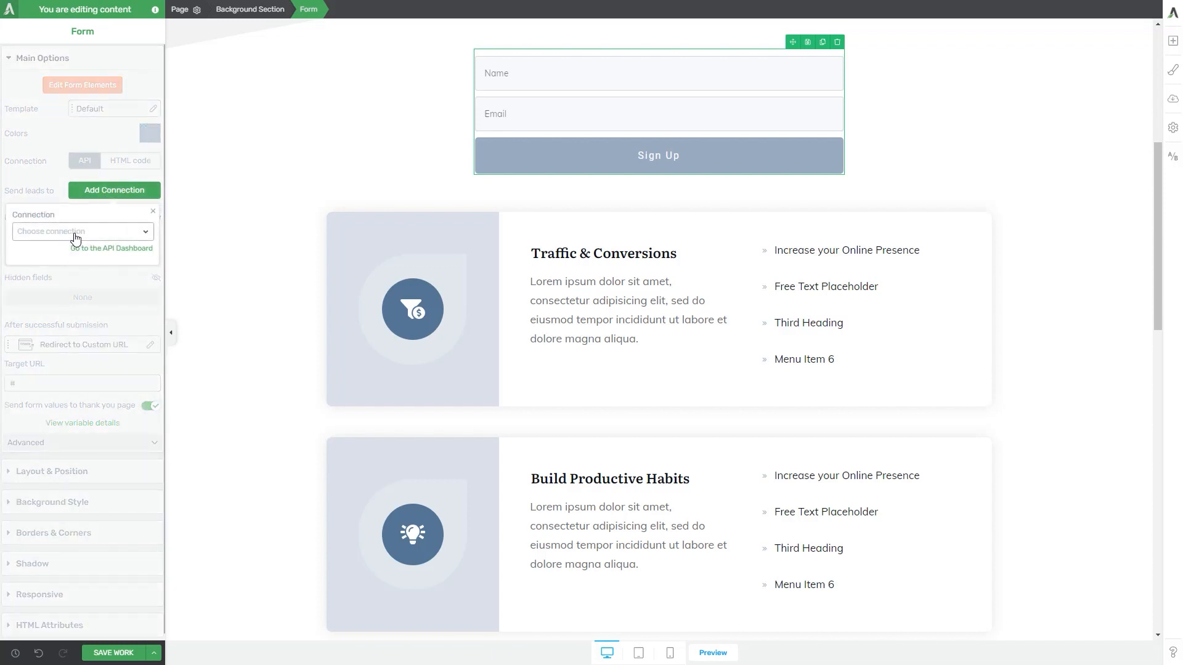
{"action": "left_click", "coordinate": [127, 233]}
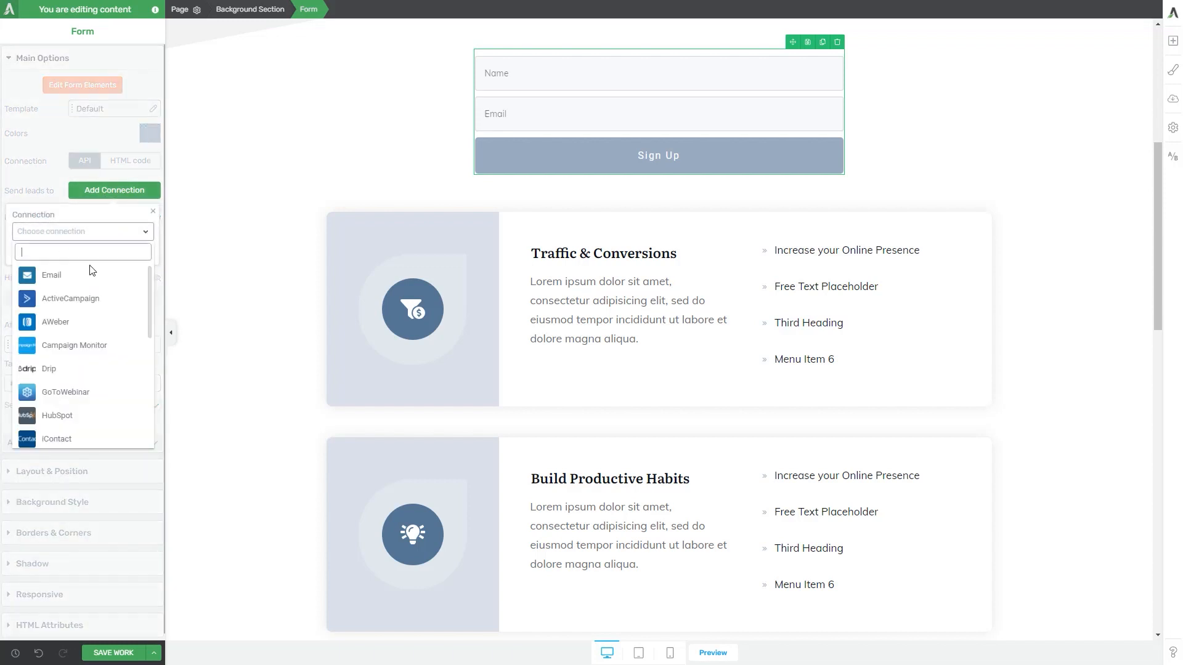
{"action": "scroll", "coordinate": [80, 386], "scroll_direction": "down", "scroll_amount": 1}
{"action": "left_click", "coordinate": [57, 385]}
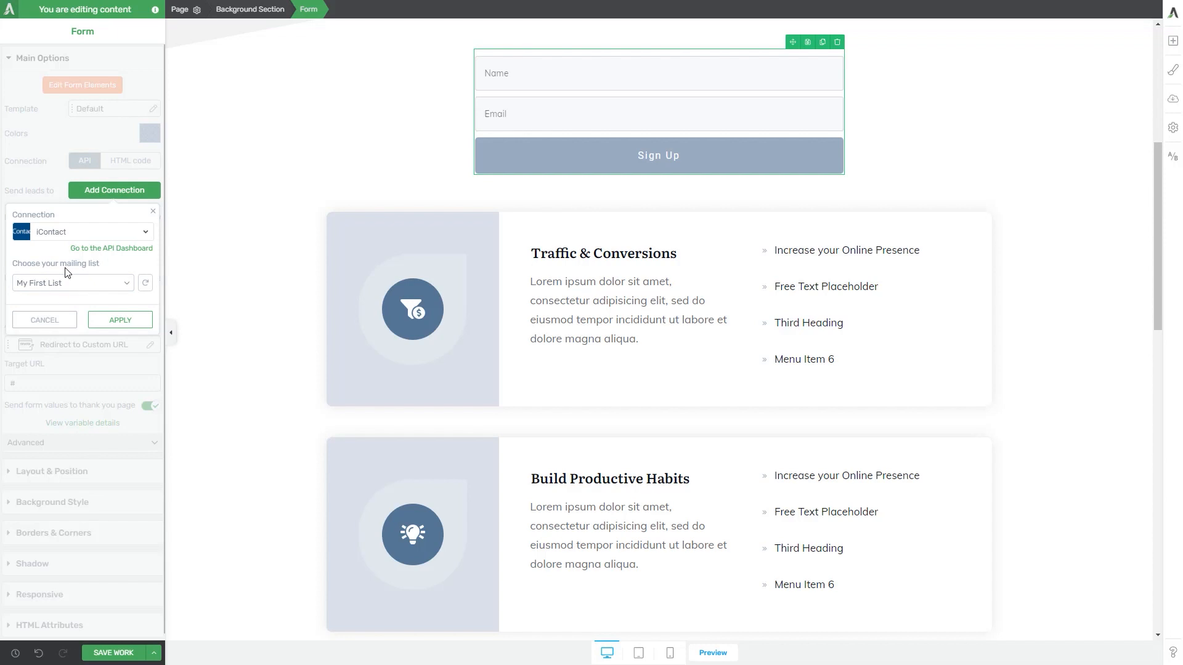
{"action": "left_click", "coordinate": [114, 319]}
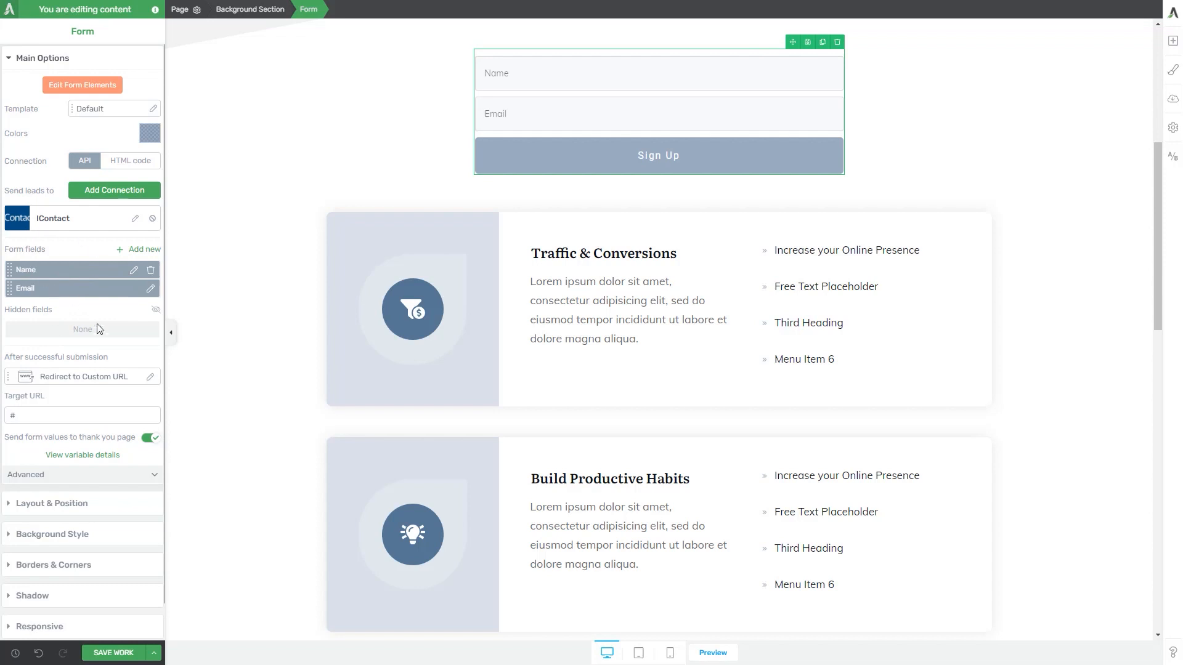
Open the options for a new form field, and apply Redirect to Custom URL as the action after successful submission
{"action": "left_click", "coordinate": [142, 252]}
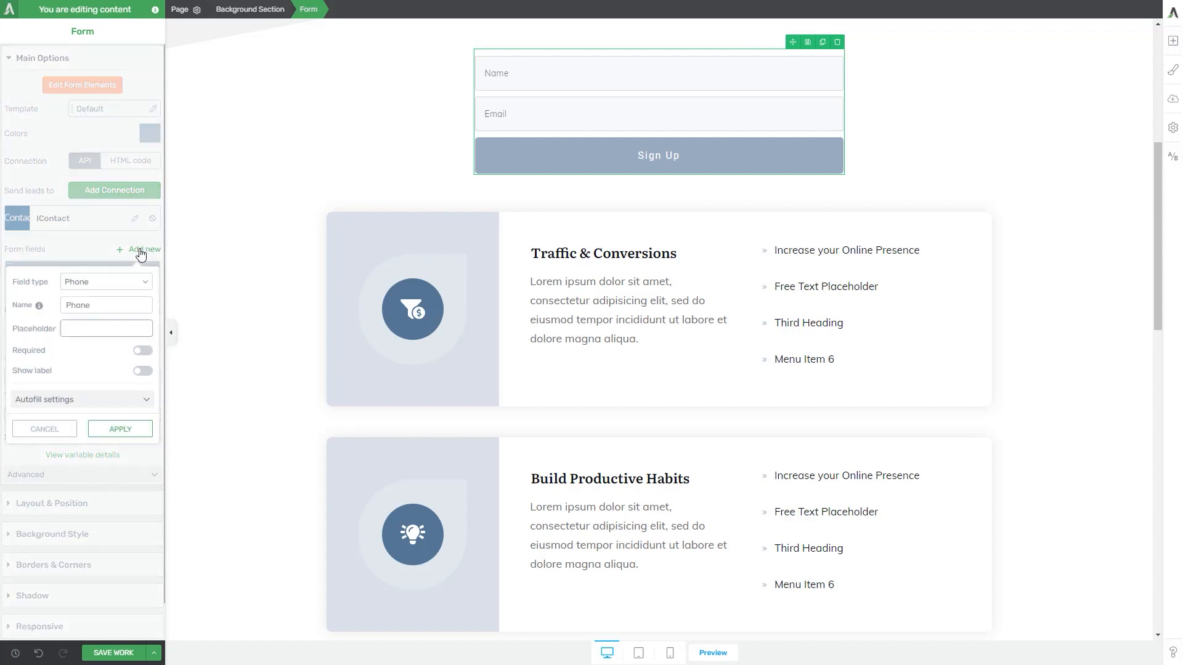
{"action": "left_click", "coordinate": [138, 254]}
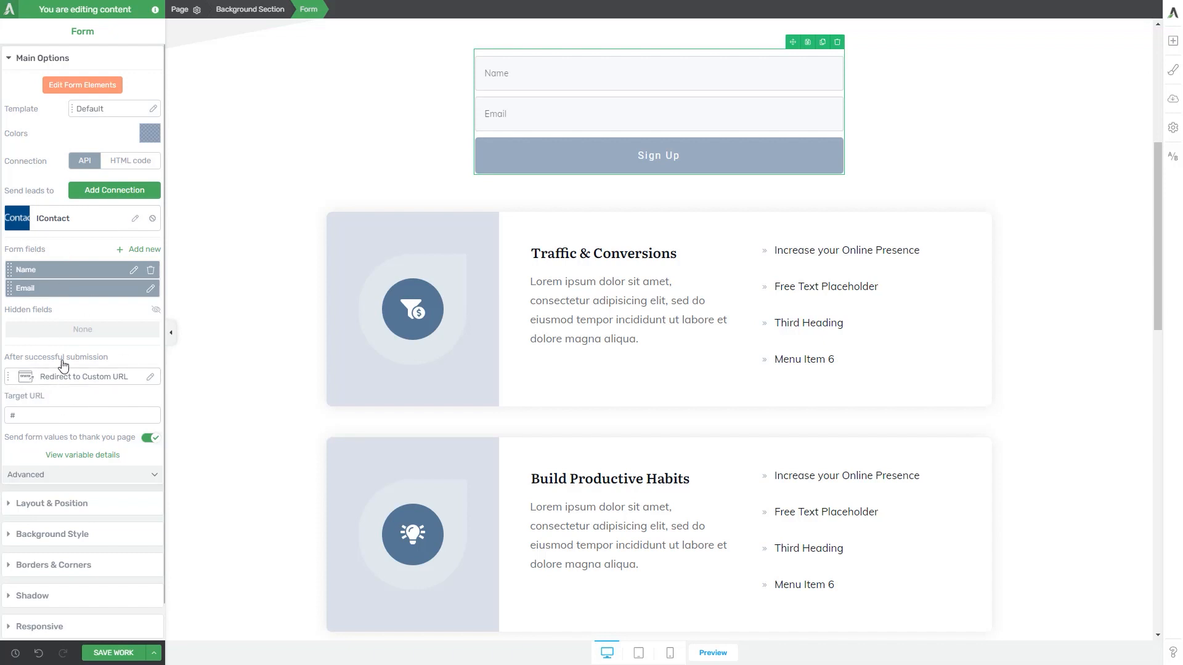
{"action": "left_click", "coordinate": [69, 381]}
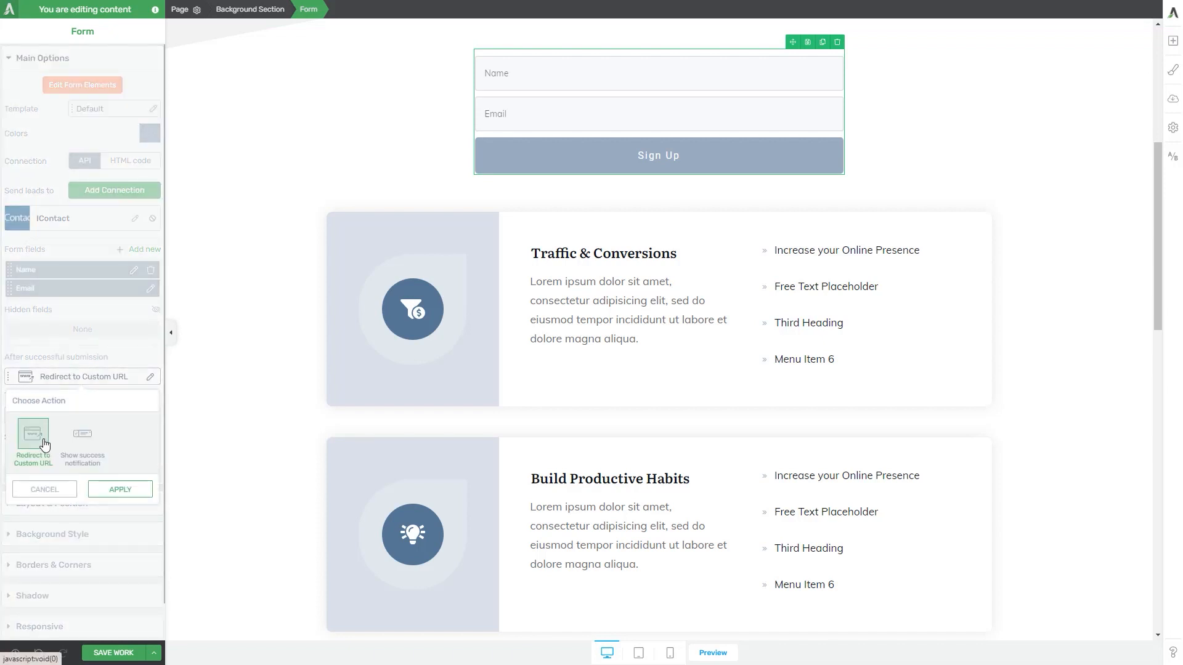
{"action": "left_click", "coordinate": [120, 490]}
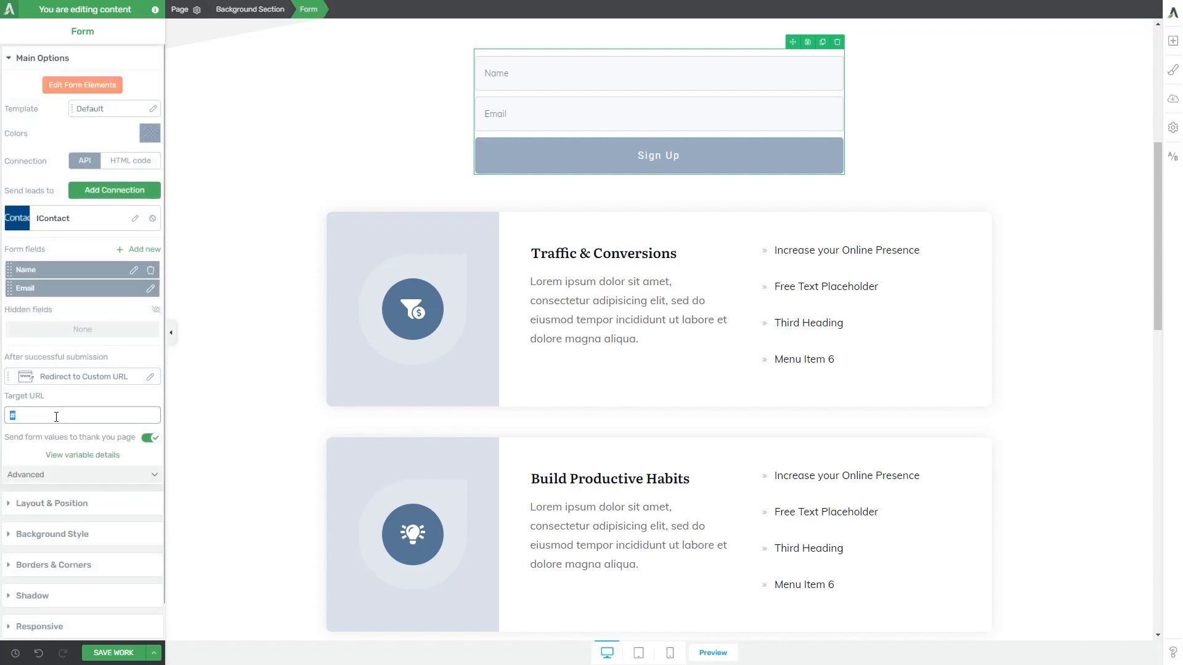
{"action": "left_click", "coordinate": [56, 418]}
Set the form's action after successful submission to Show success notification and save the page
{"action": "left_click", "coordinate": [71, 378]}
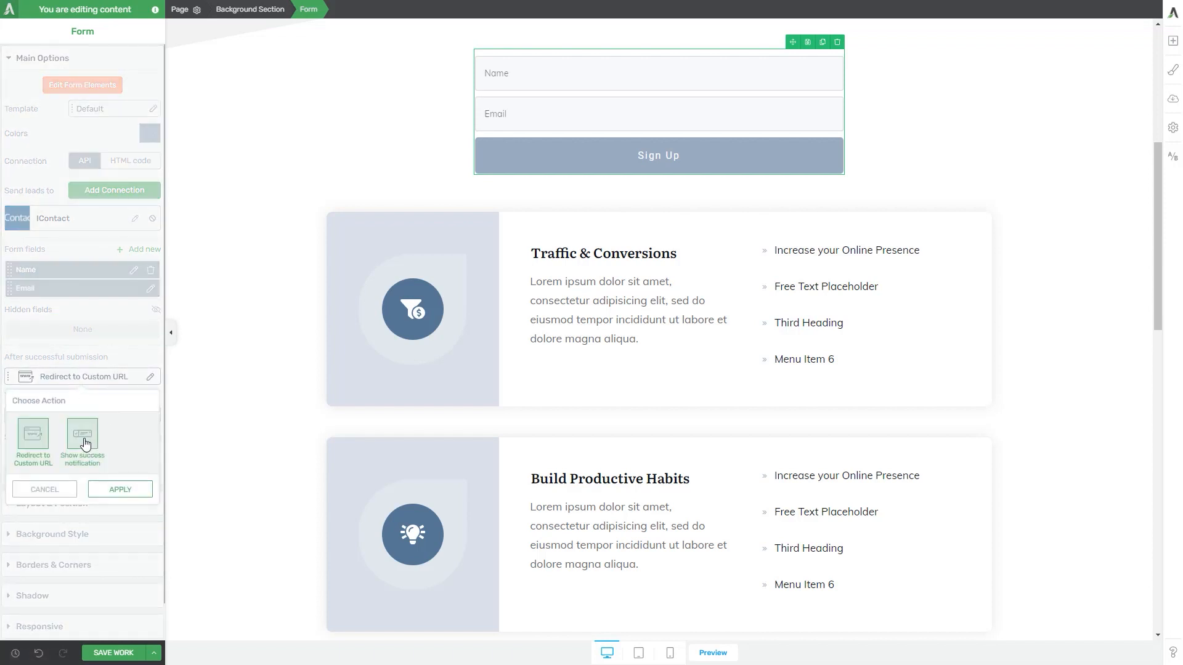
{"action": "left_click", "coordinate": [85, 441]}
{"action": "left_click", "coordinate": [120, 489]}
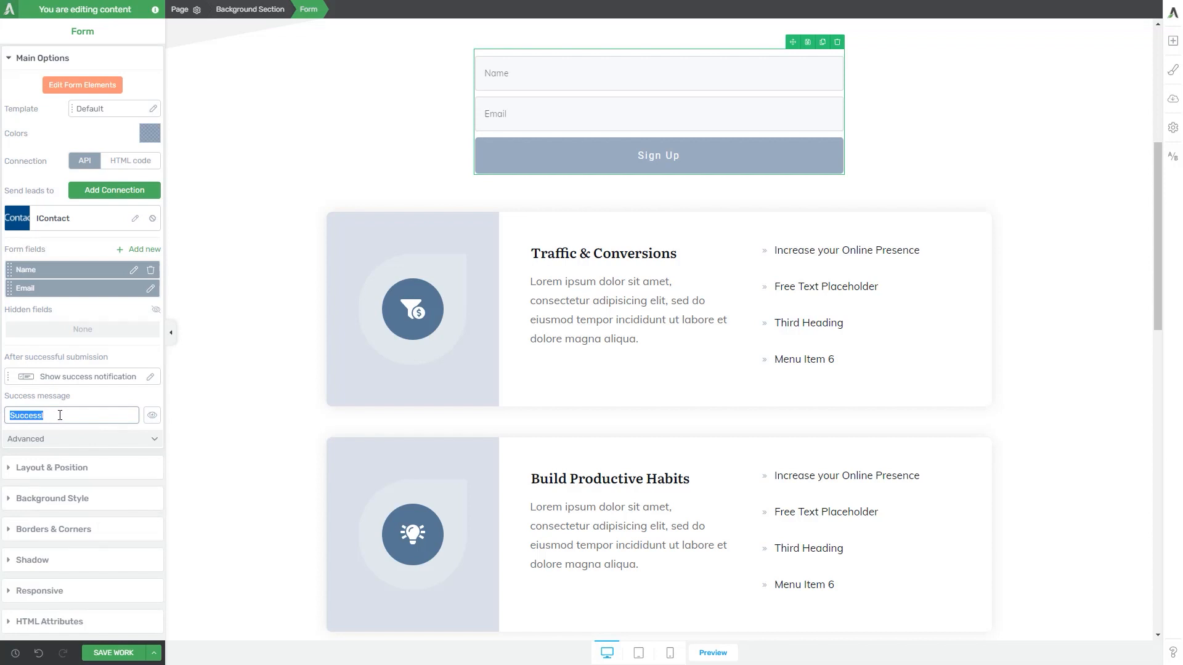
{"action": "left_click", "coordinate": [117, 653]}
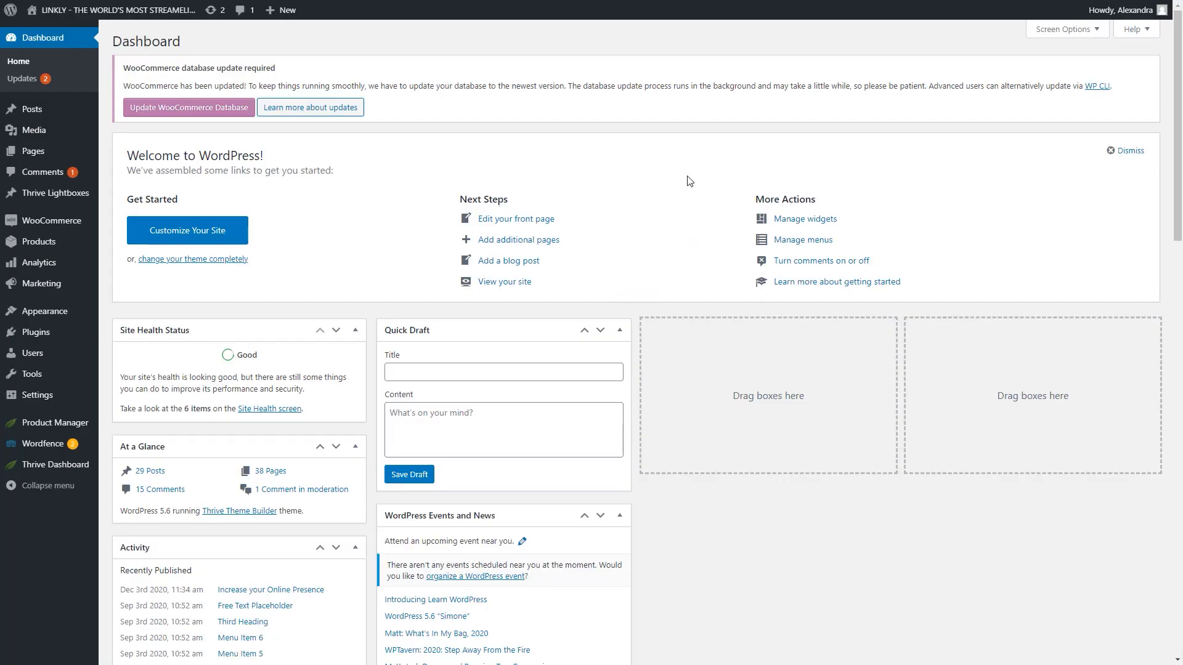
Open Thrive Leads and edit the design of the Lightbox form in the iContact integration lead group
{"action": "mouse_move", "coordinate": [59, 465]}
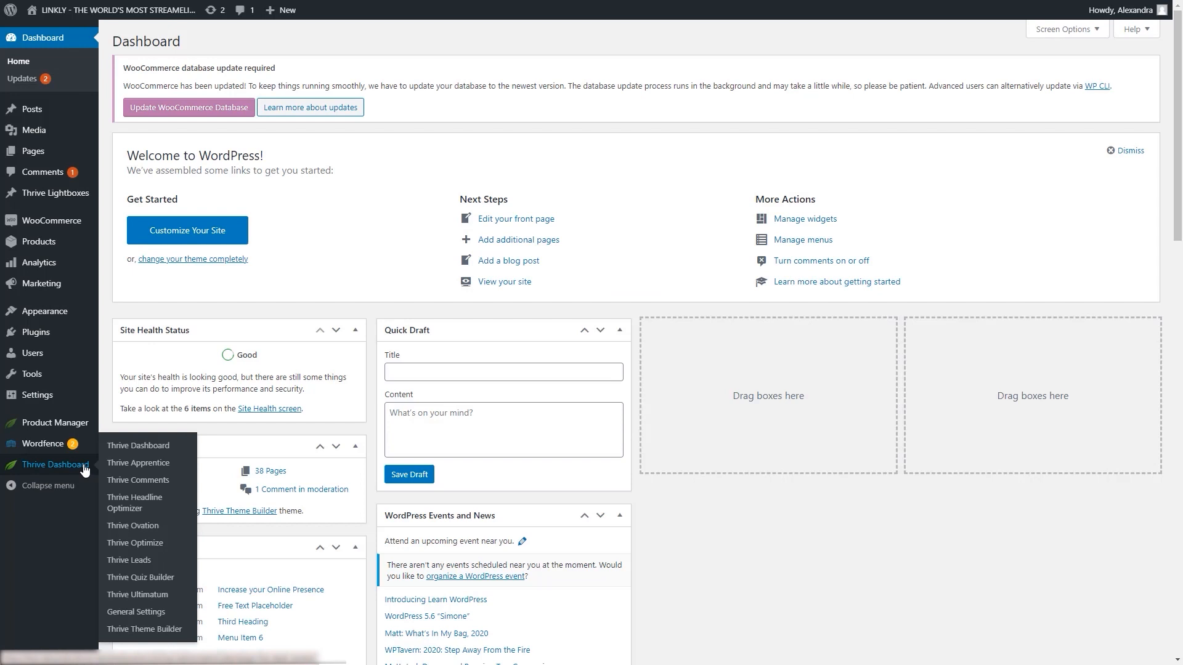
{"action": "left_click", "coordinate": [129, 561]}
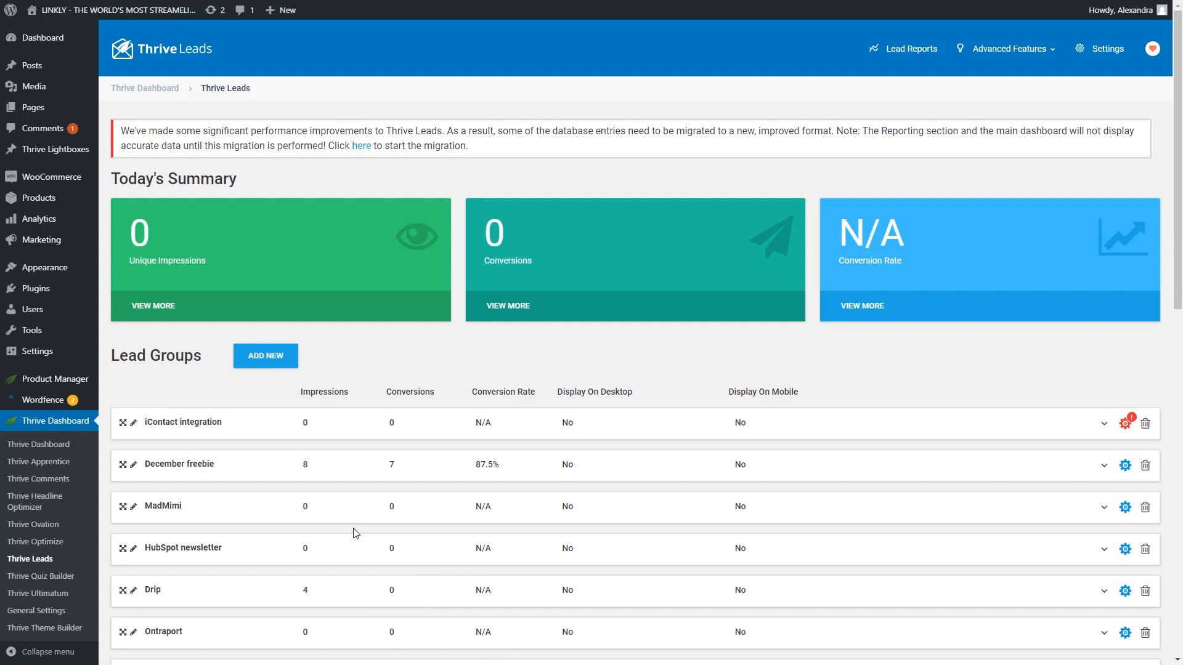
{"action": "left_click", "coordinate": [257, 431]}
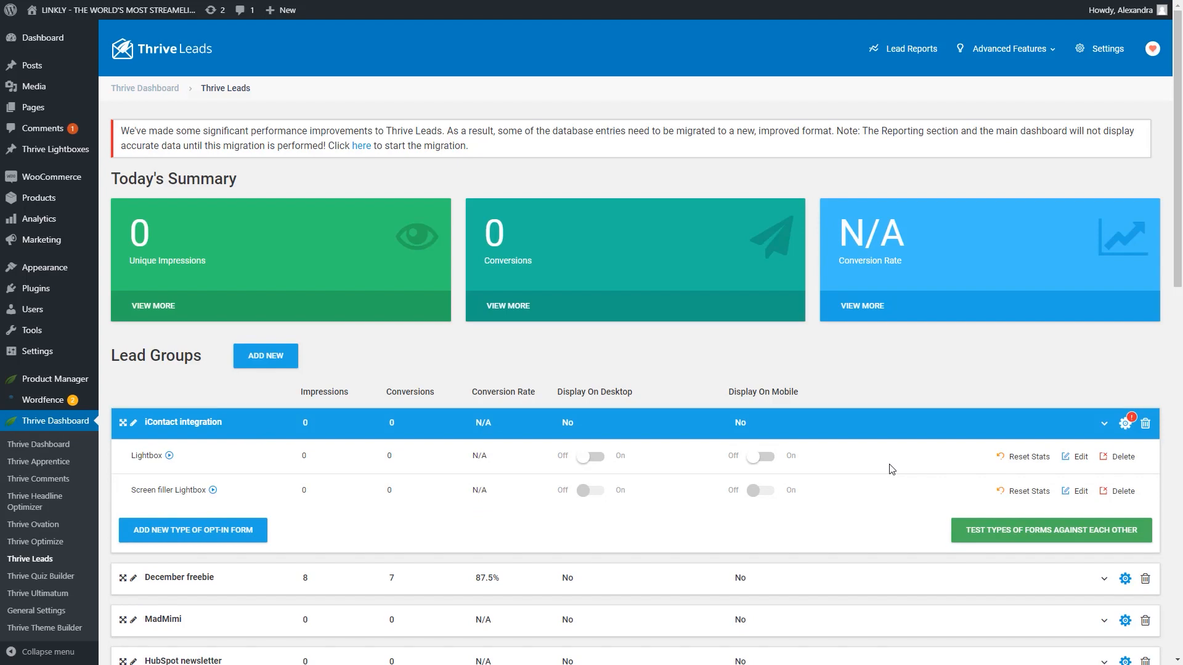
{"action": "left_click", "coordinate": [1084, 457]}
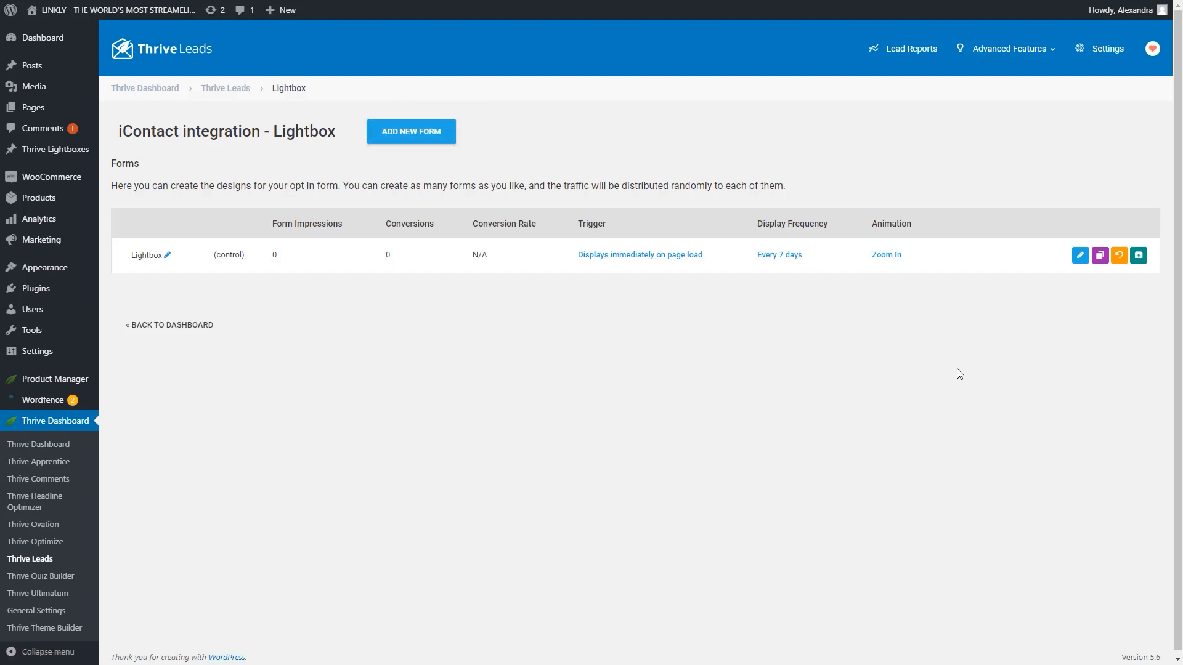
{"action": "left_click", "coordinate": [1082, 261]}
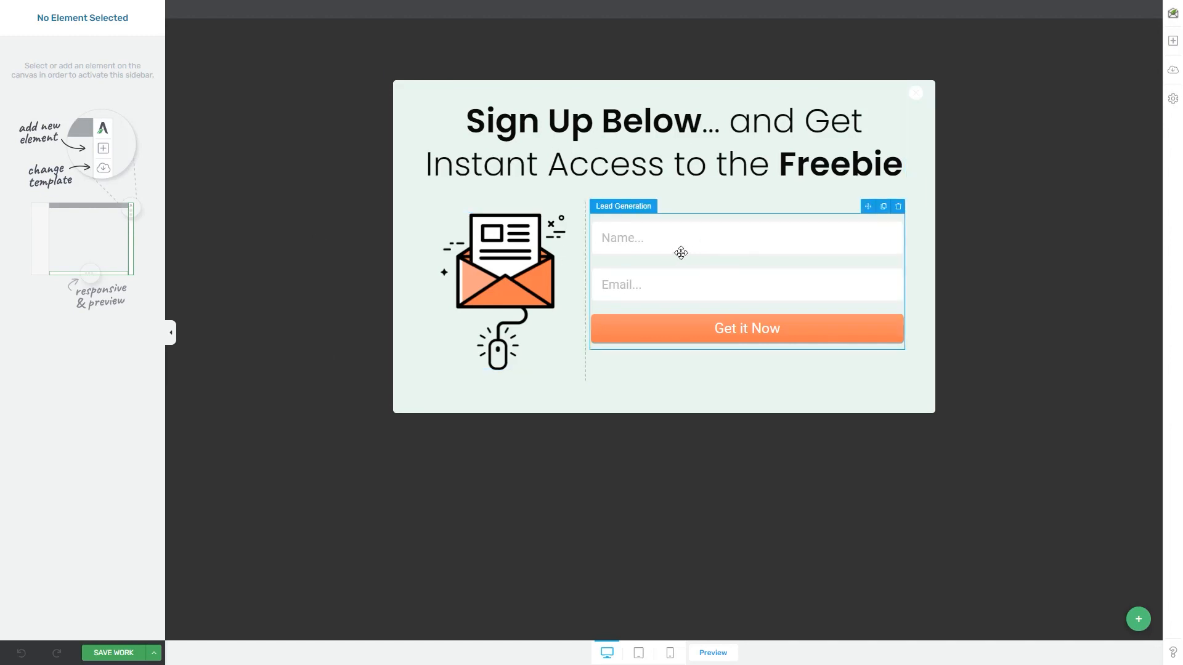
Select the lightbox's Lead Generation element and look at its options for adding an API connection, leaving the connection unset
{"action": "left_click", "coordinate": [748, 280]}
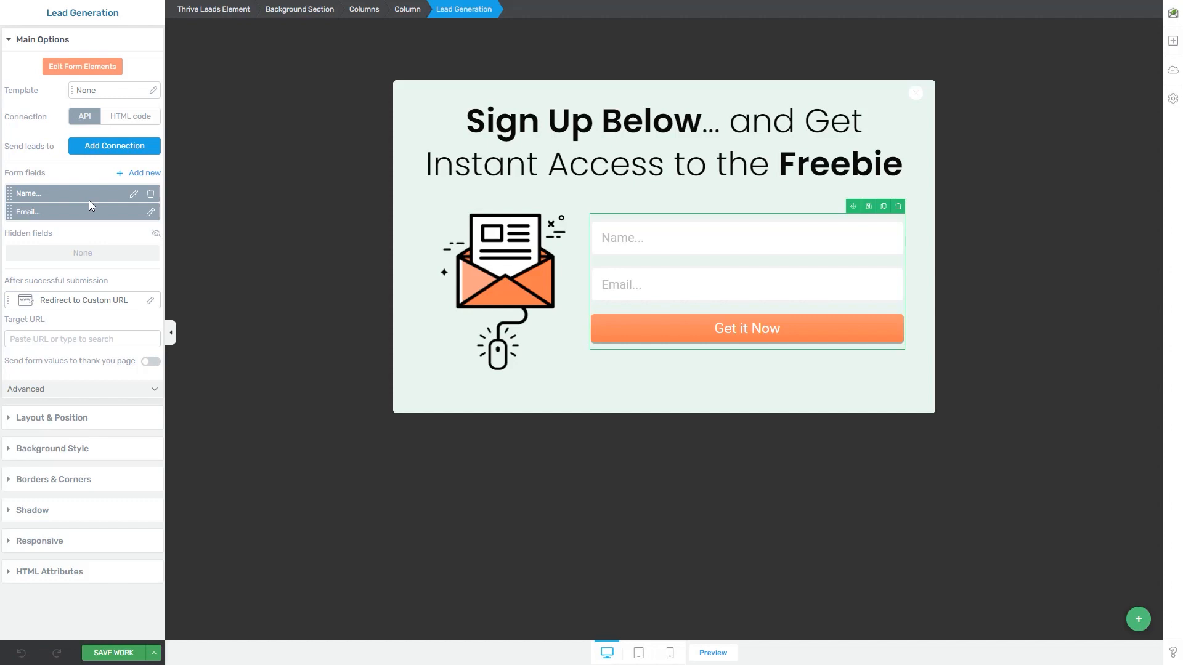
{"action": "left_click", "coordinate": [96, 148]}
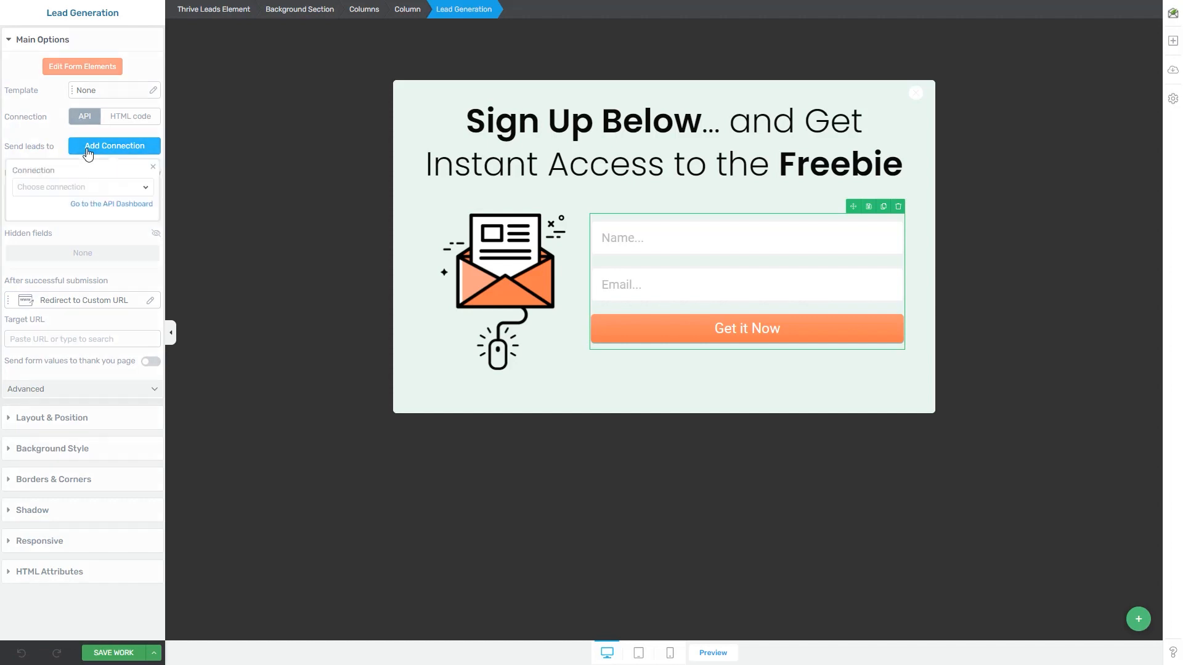
{"action": "left_click", "coordinate": [96, 148]}
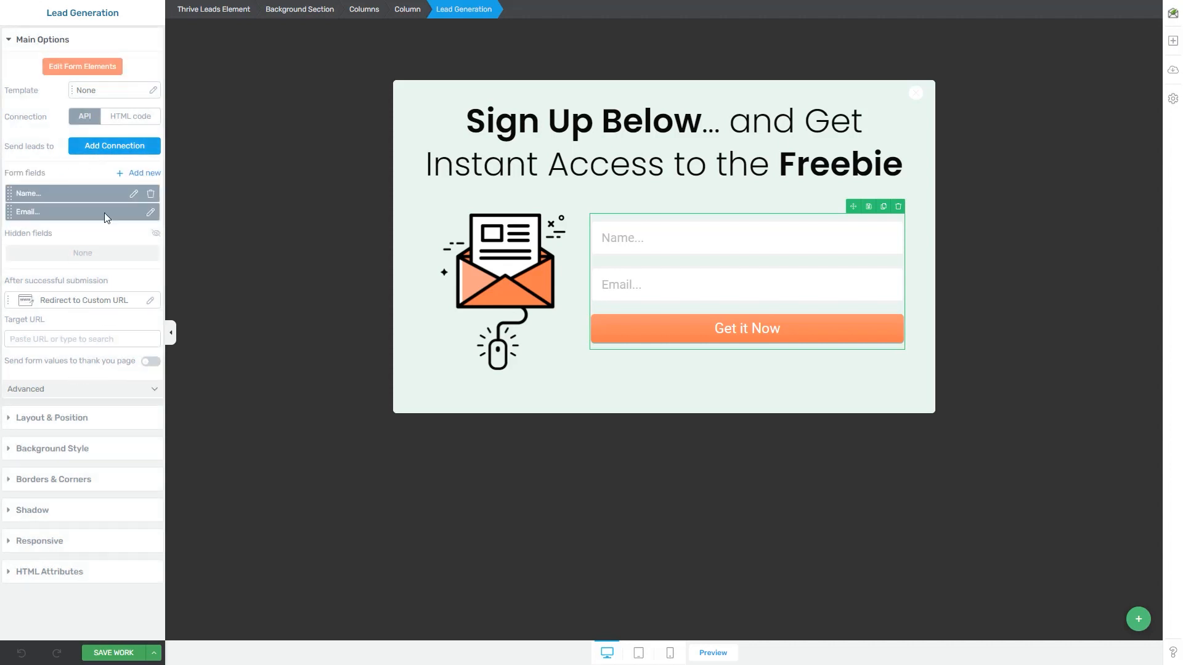